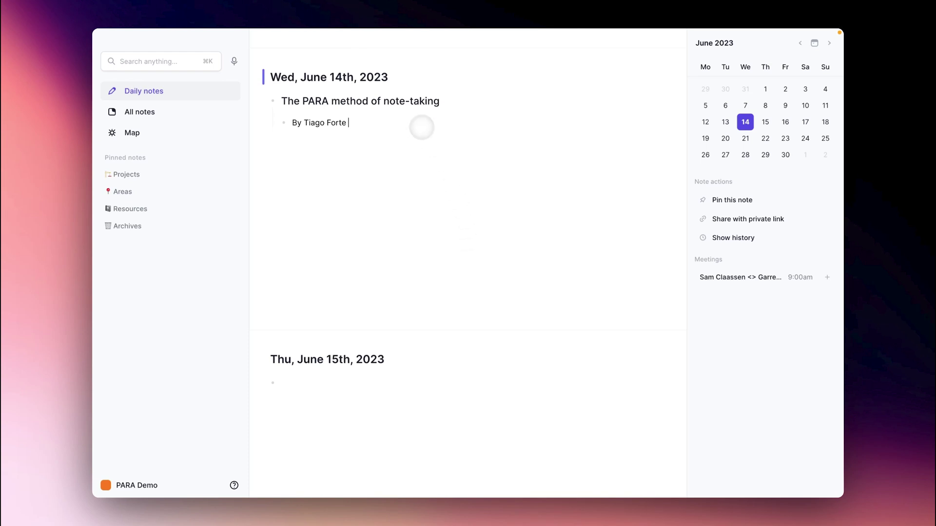
# Step: Select the lines 'The PARA method of note-taking' and 'By Tiago Forte', then clear the selection
pyautogui.tripleClick(398, 102)
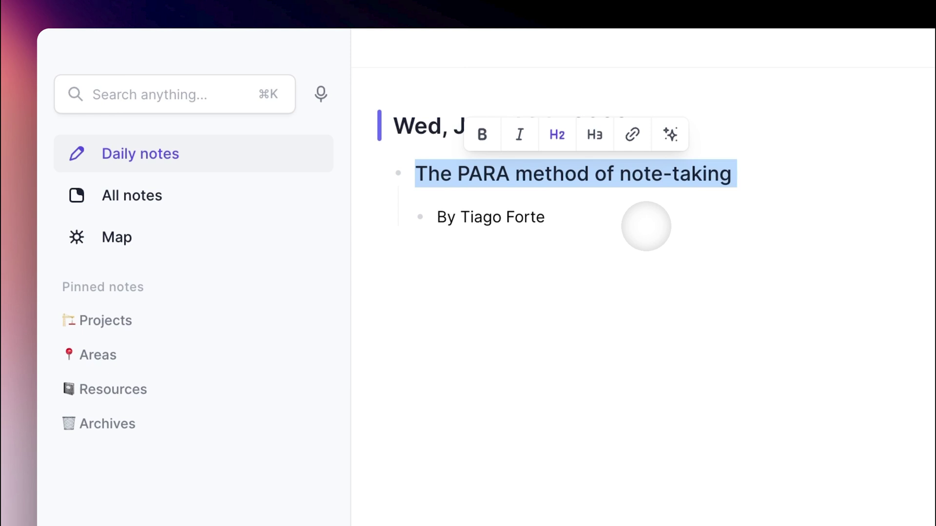
pyautogui.click(641, 217)
pyautogui.tripleClick(641, 217)
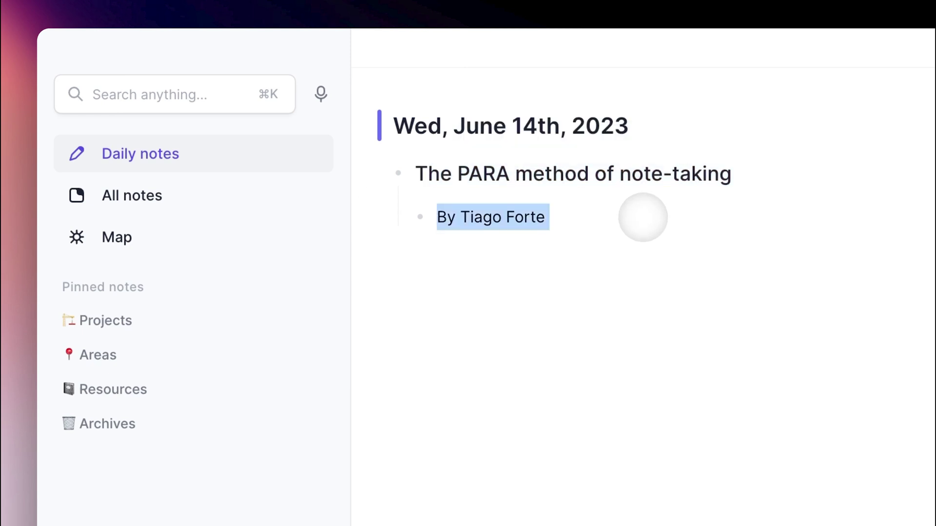
pyautogui.click(641, 280)
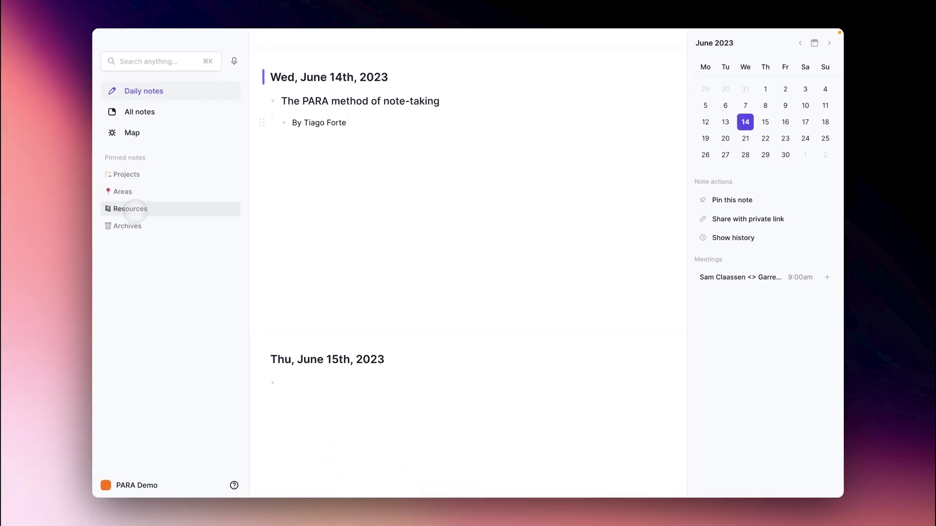
# Step: Switch to the Map view and pan the graph to the Reflect cluster
pyautogui.click(164, 131)
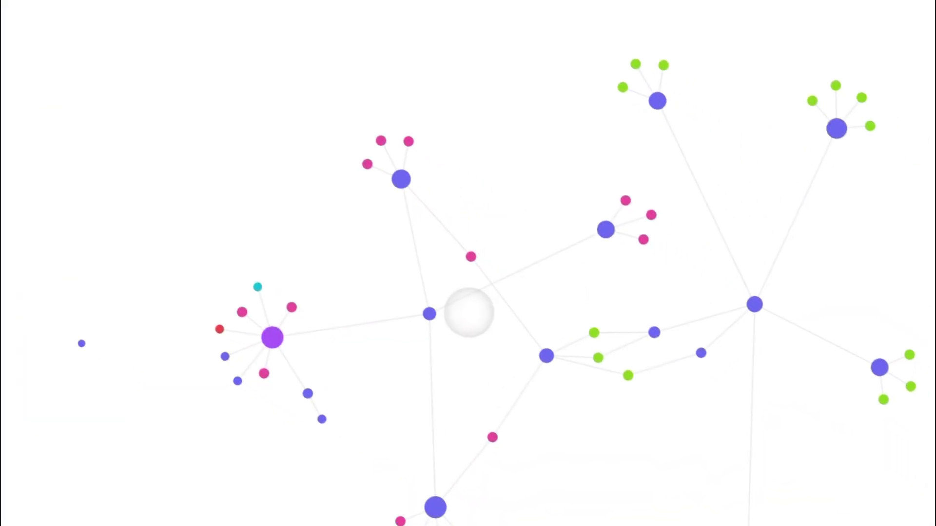
pyautogui.scroll(5, 458, 307)
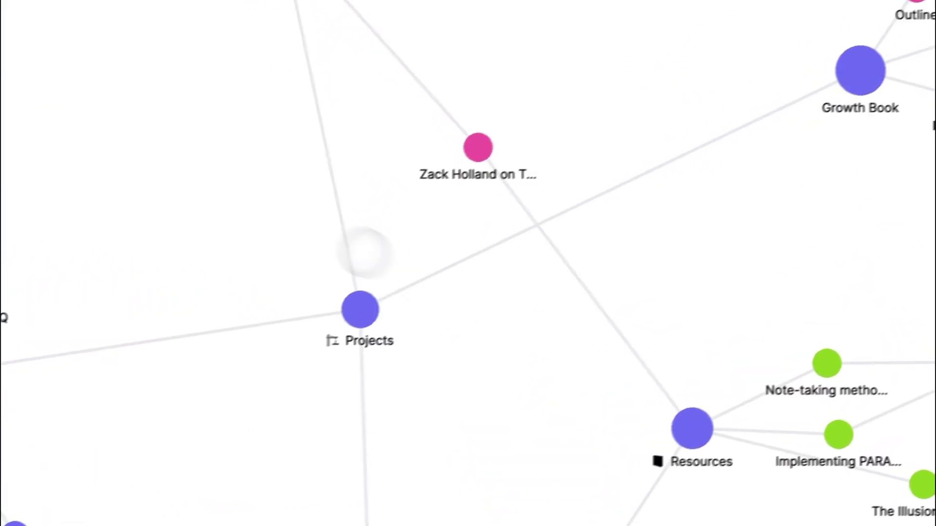
pyautogui.moveTo(358, 317)
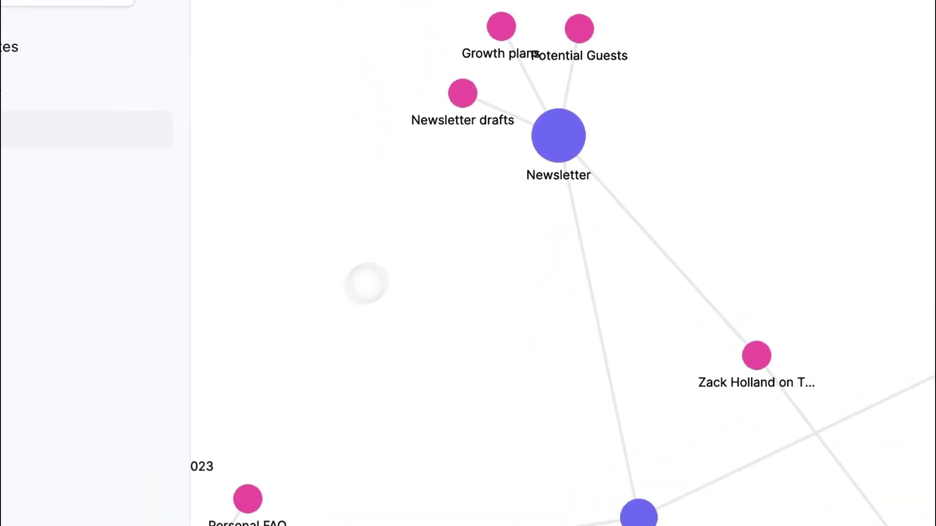
pyautogui.moveTo(365, 283); pyautogui.dragTo(622, 113)
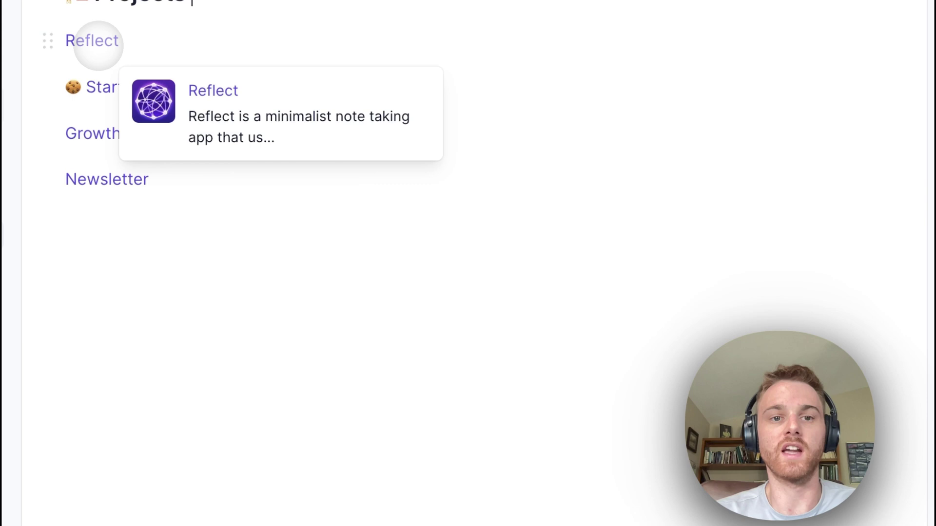
# Step: Follow the Reflect link from the Projects note to its company note
pyautogui.click(98, 43)
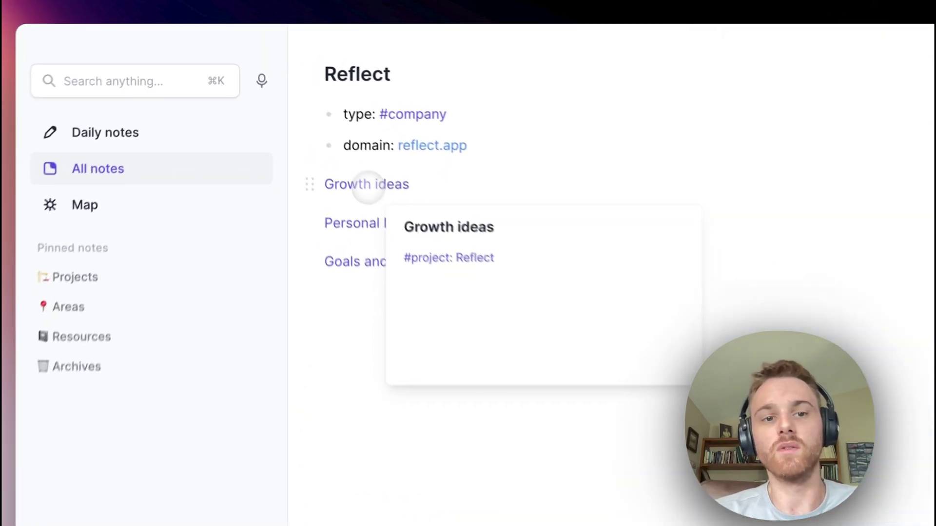
# Step: Follow the Growth ideas link in the Reflect note
pyautogui.click(302, 113)
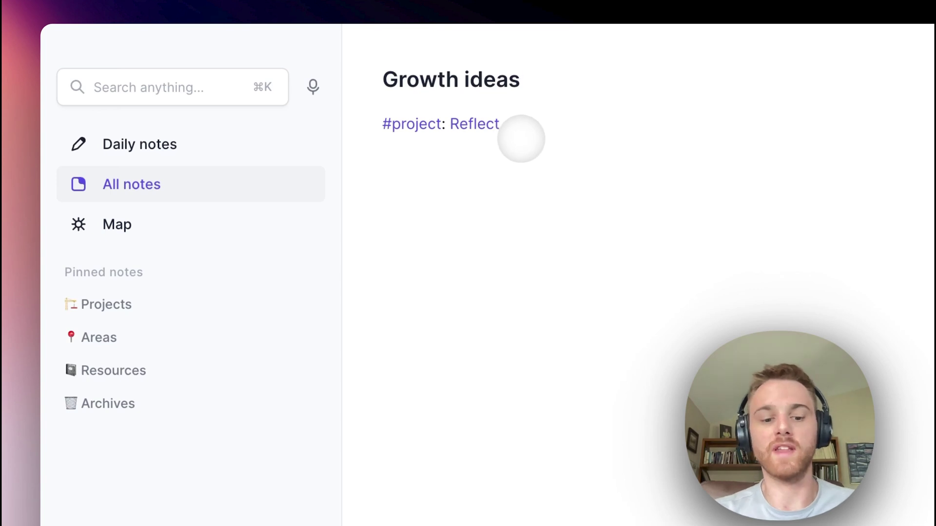
# Step: Return to the Reflect note, open Personal FAQ, then come back to Reflect
pyautogui.click(493, 124)
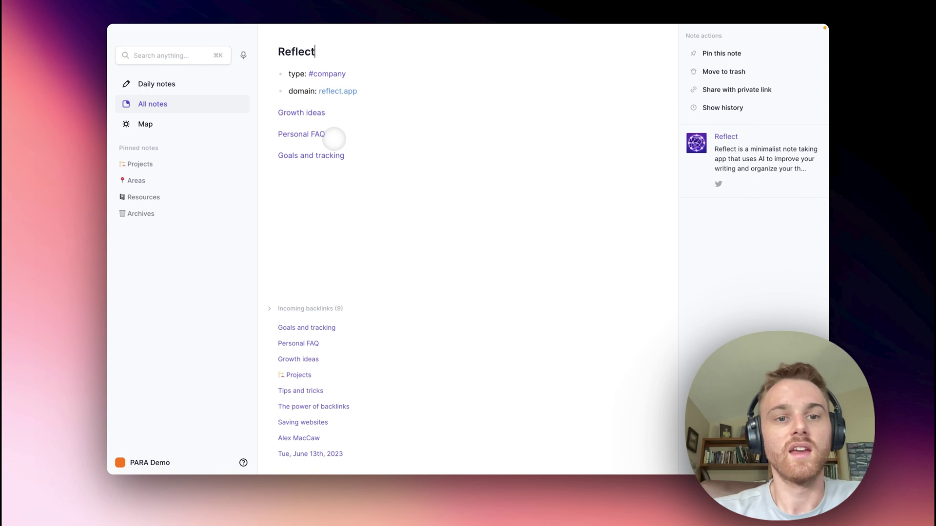
pyautogui.moveTo(317, 134)
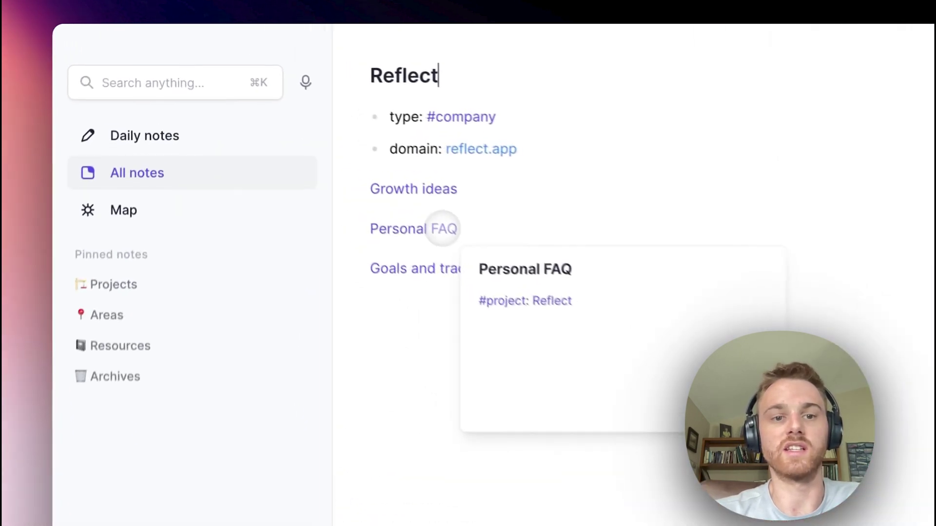
pyautogui.click(317, 134)
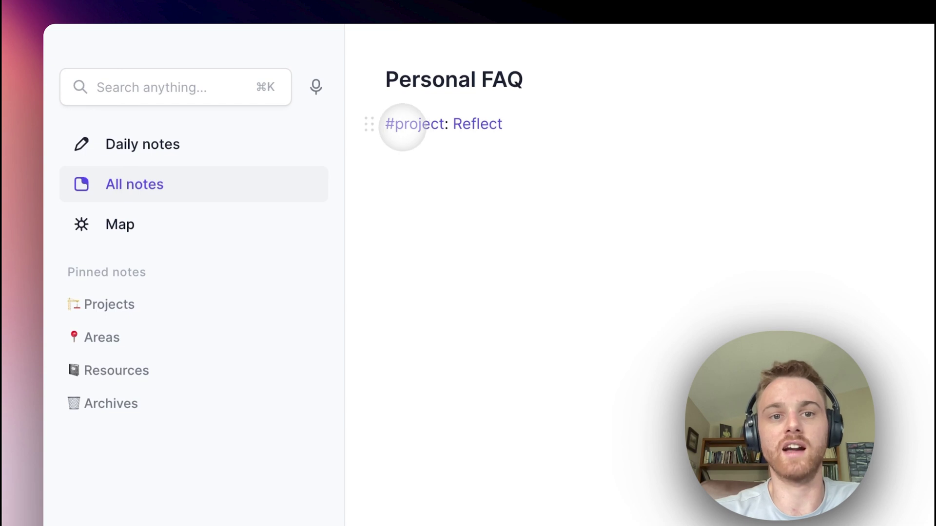
pyautogui.moveTo(471, 120)
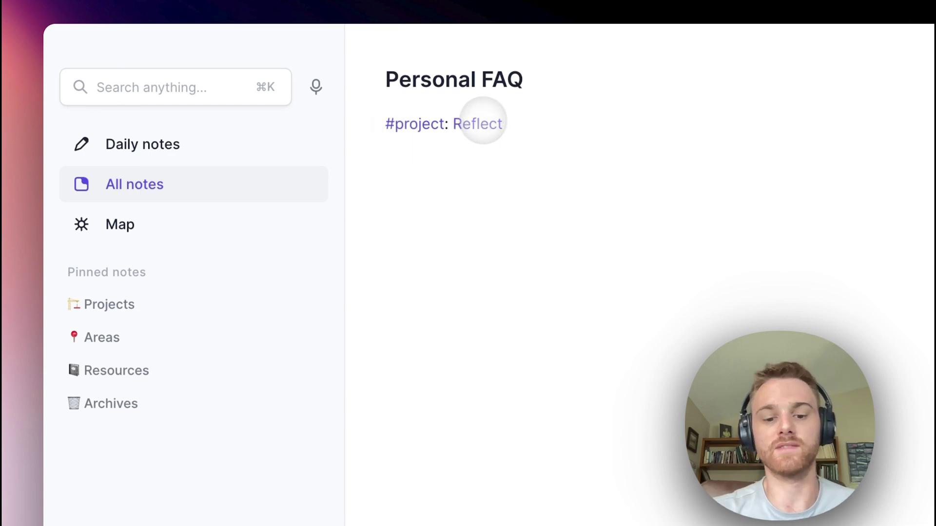
pyautogui.click(492, 122)
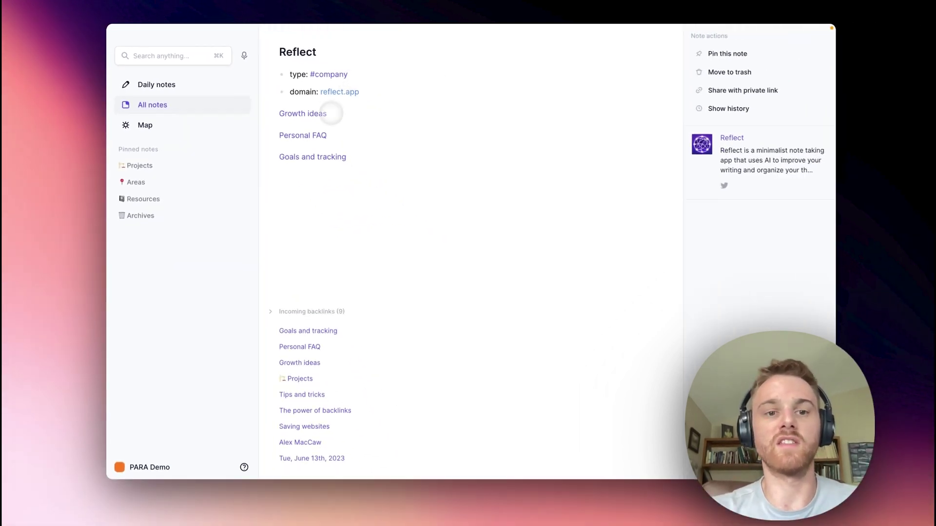
pyautogui.moveTo(320, 154)
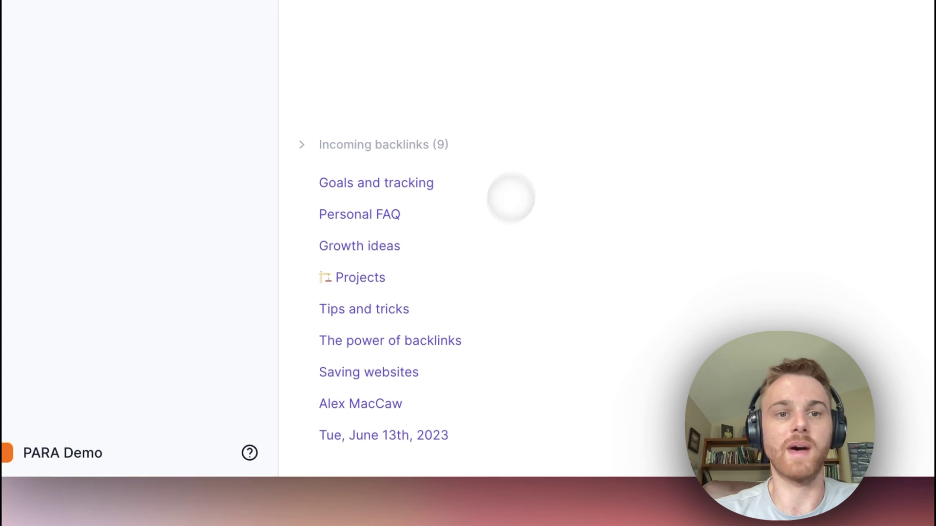
# Step: Open Personal FAQ, list all #project notes, then open the pinned Projects note
pyautogui.click(393, 172)
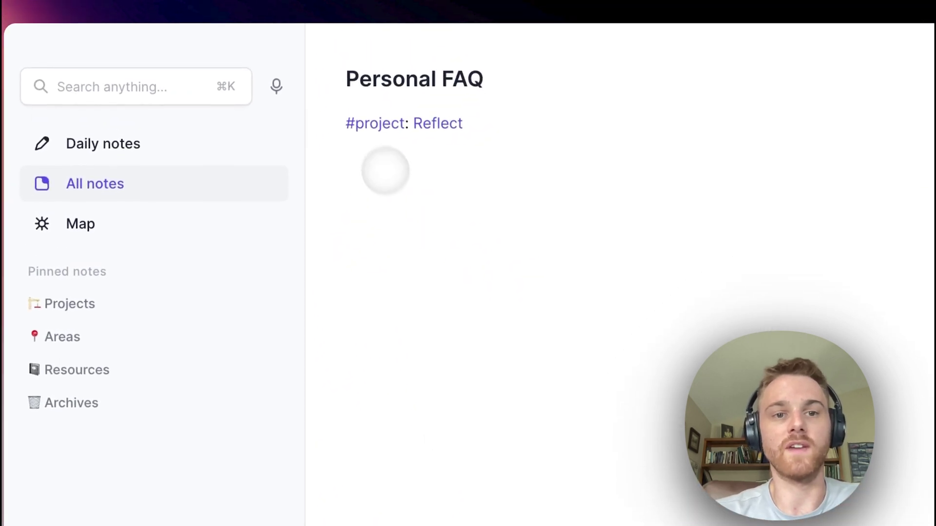
pyautogui.click(368, 123)
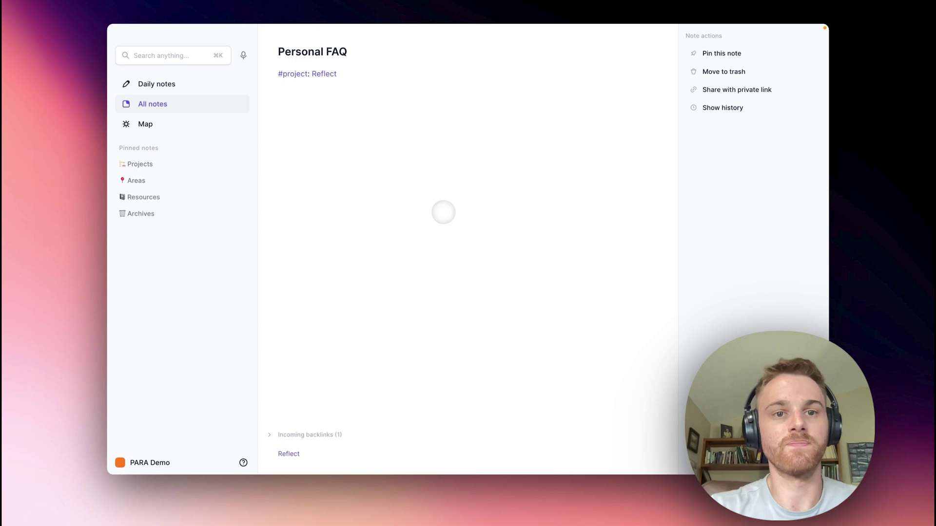
pyautogui.click(142, 163)
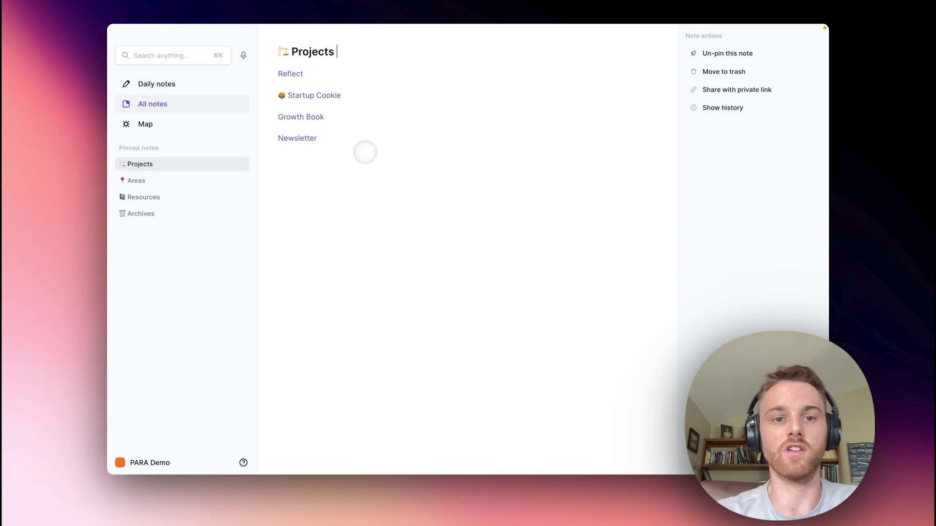
# Step: Open the pinned Areas note and follow its Health and Fitness link
pyautogui.click(143, 181)
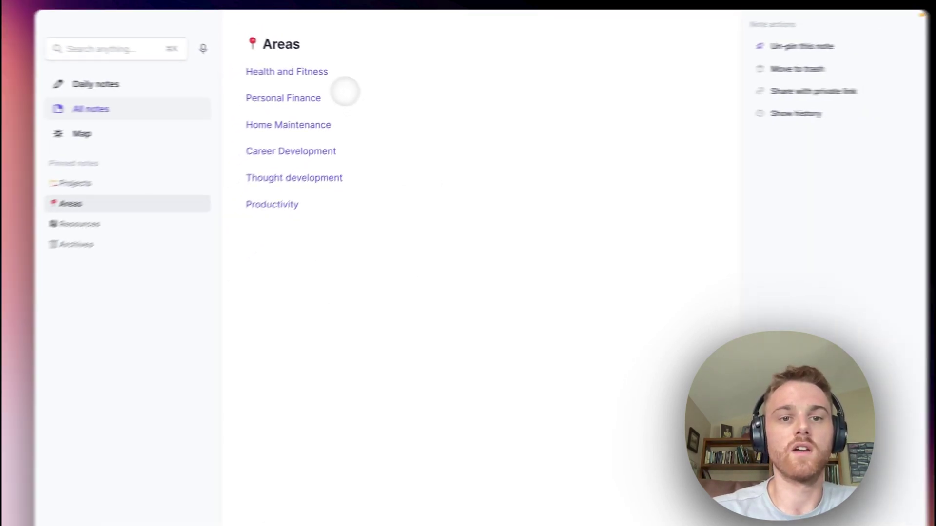
pyautogui.click(214, 59)
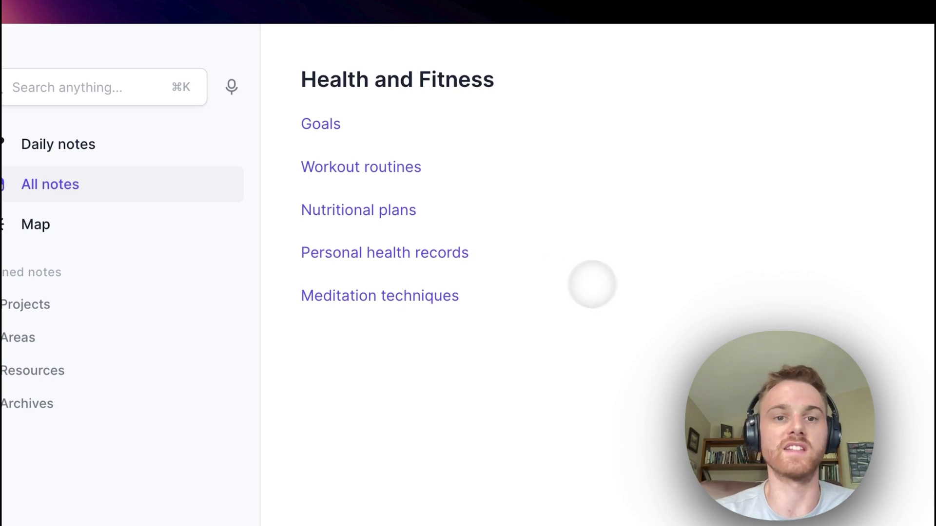
# Step: Follow the Goals link from the Health and Fitness note
pyautogui.moveTo(316, 121)
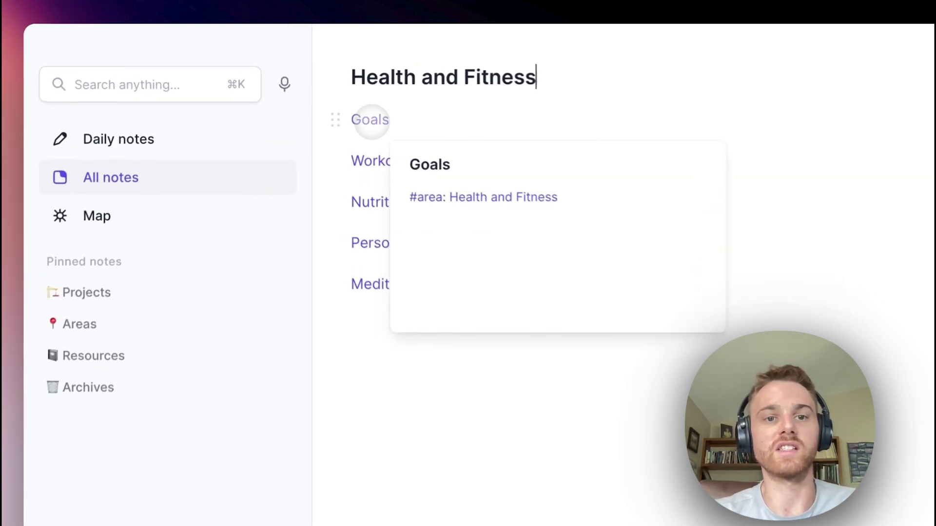
pyautogui.click(370, 120)
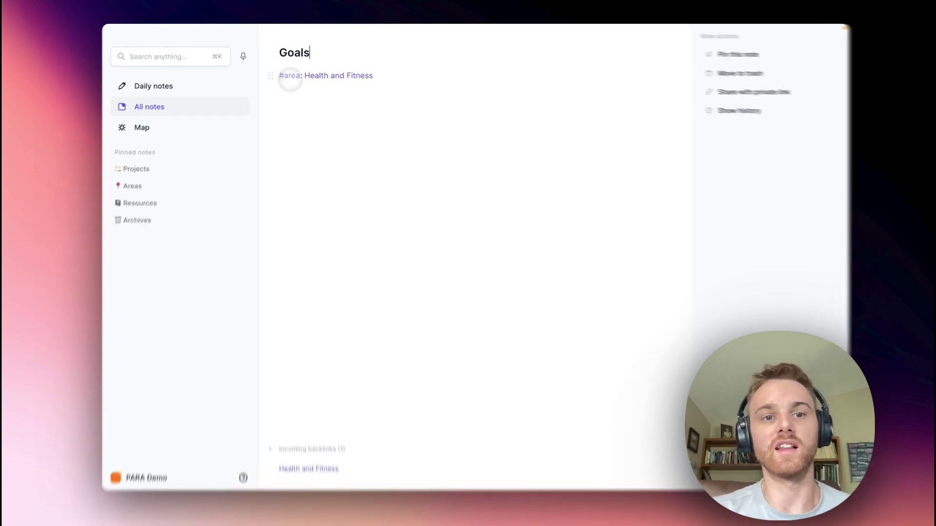
# Step: List all #area notes, then reopen the pinned Areas note from the sidebar
pyautogui.click(288, 74)
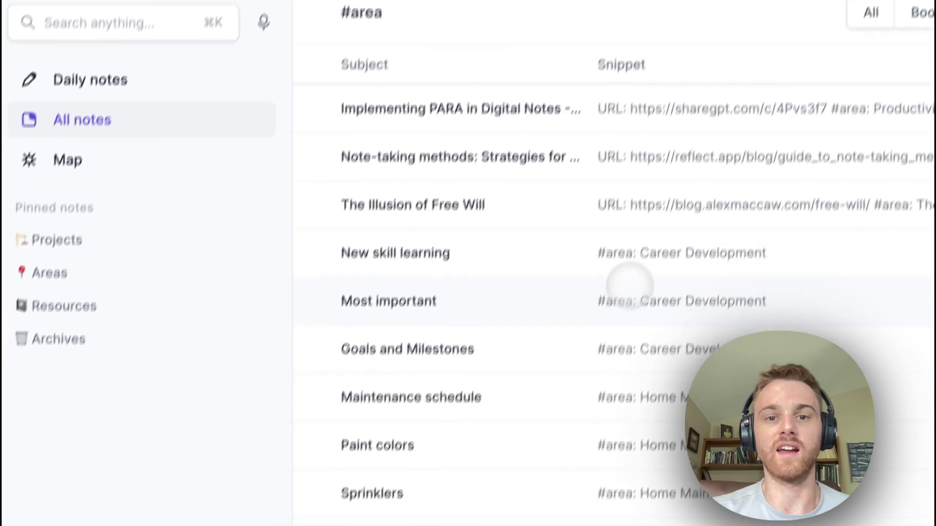
pyautogui.scroll(-1, 646, 246)
pyautogui.scroll(-1, 646, 245)
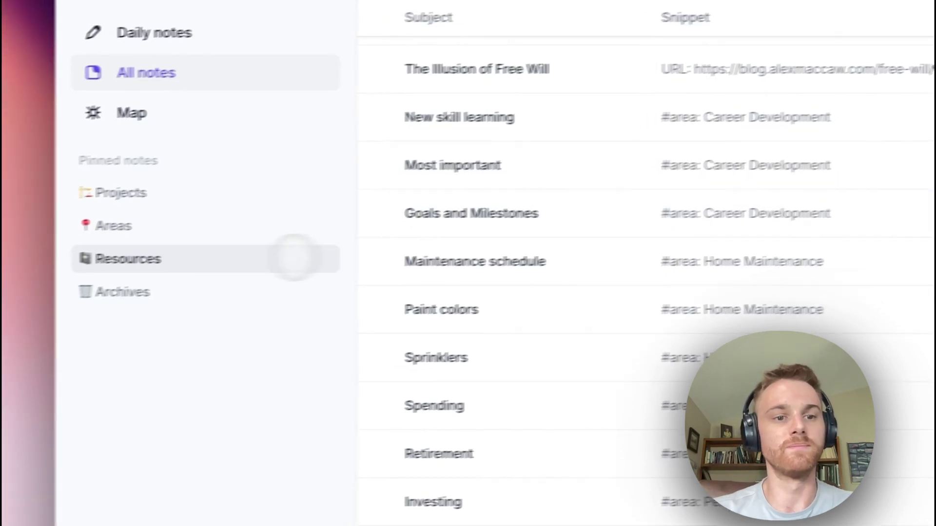
pyautogui.click(65, 232)
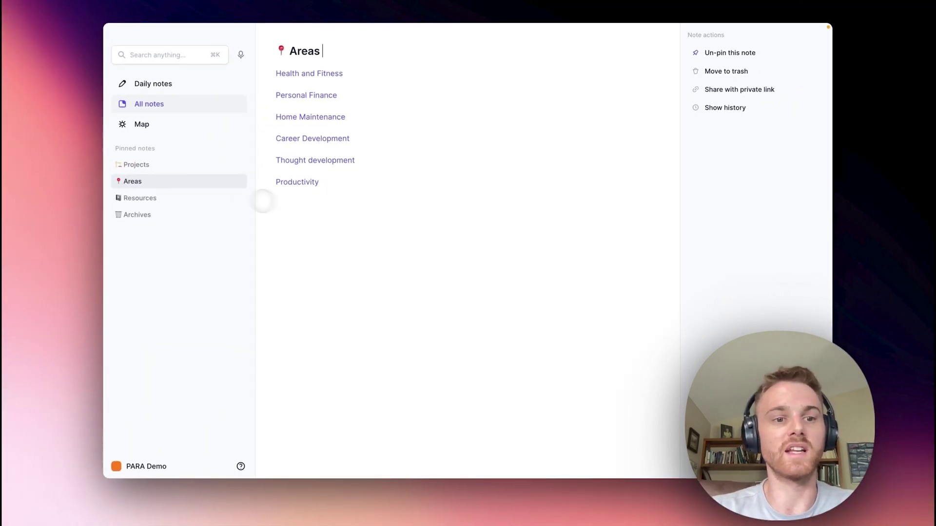
# Step: Open the pinned Resources note from the sidebar
pyautogui.click(163, 197)
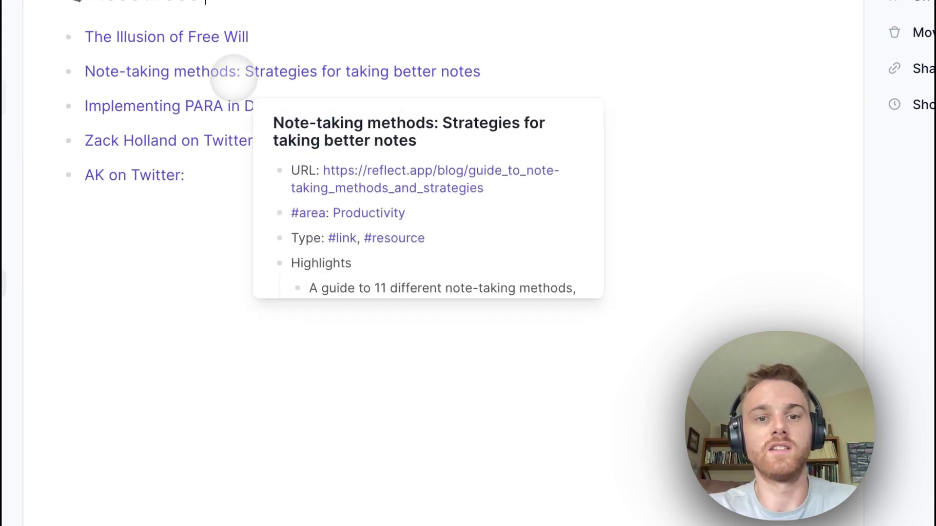
# Step: Open 'Note-taking methods: Strategies for taking better notes' from the Resources list
pyautogui.click(234, 74)
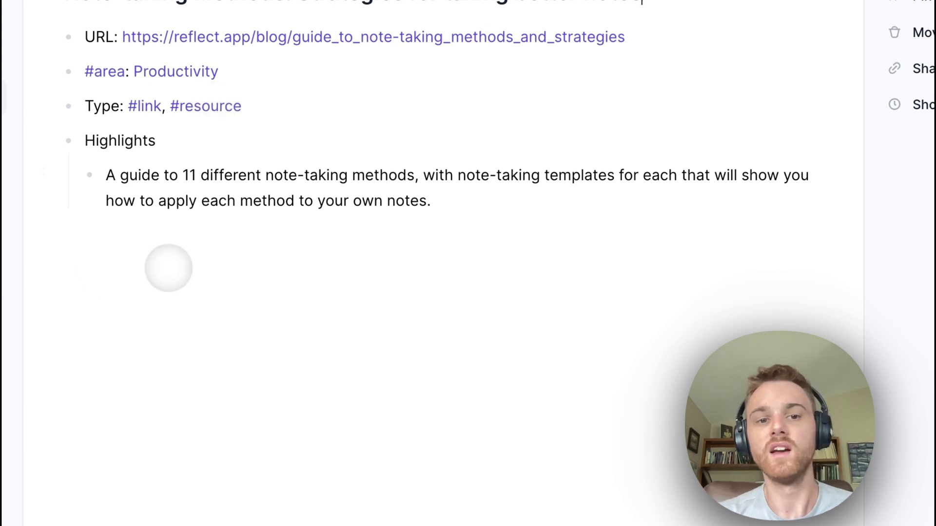
# Step: Browse the notes tagged #link and #resource, then go back to the Resources note list
pyautogui.click(144, 106)
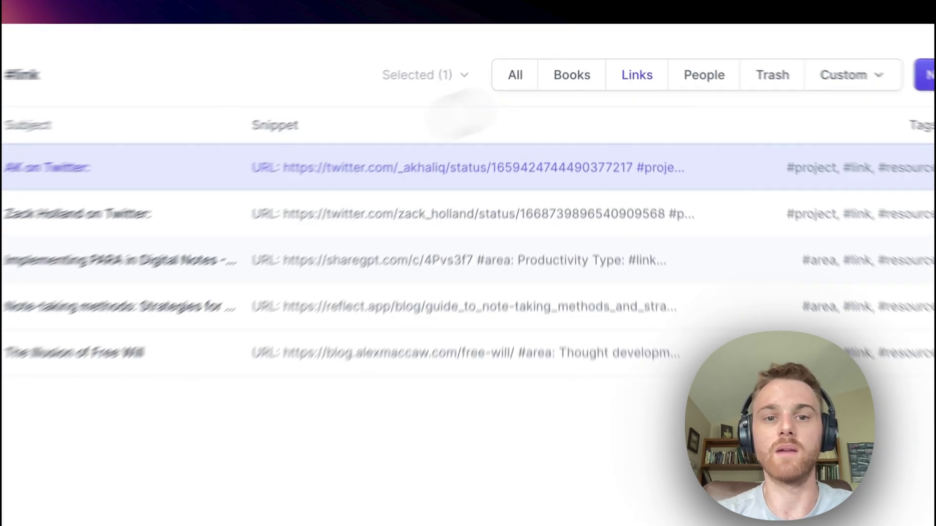
pyautogui.press('super+bracketleft')
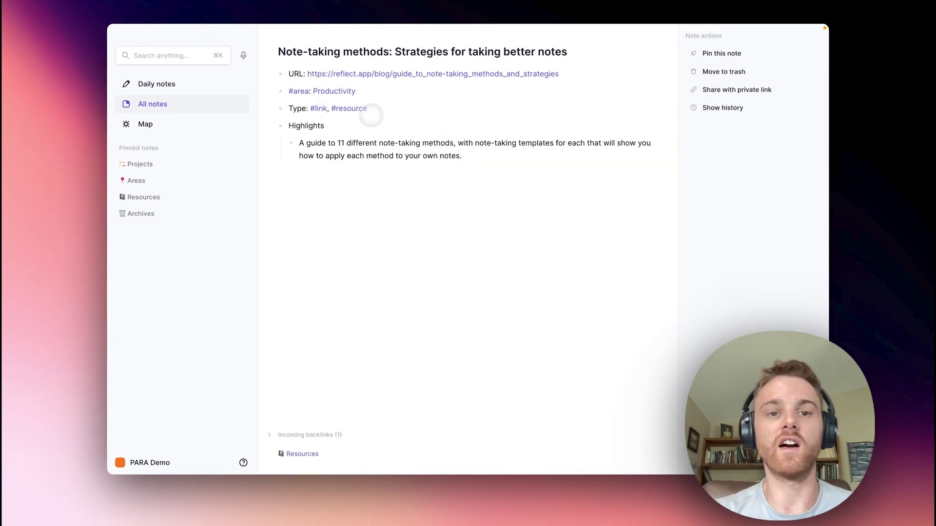
pyautogui.click(355, 109)
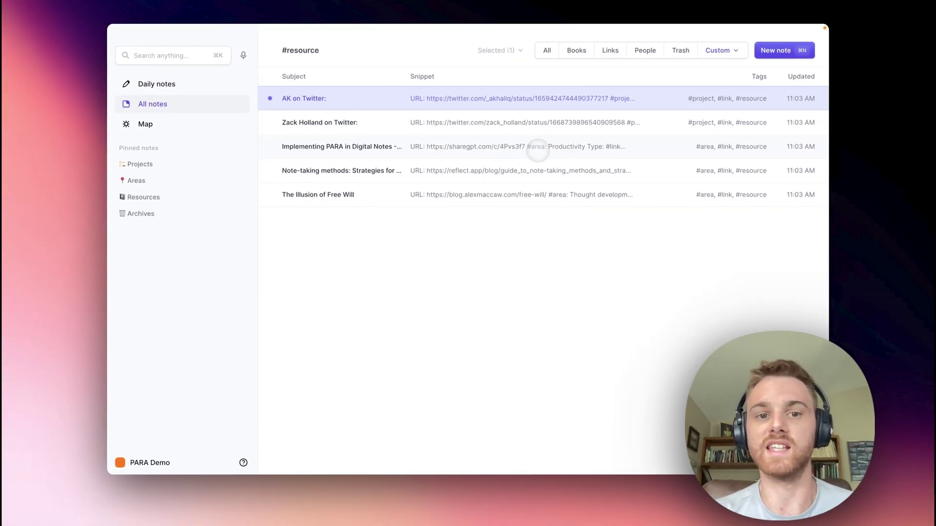
pyautogui.click(537, 151)
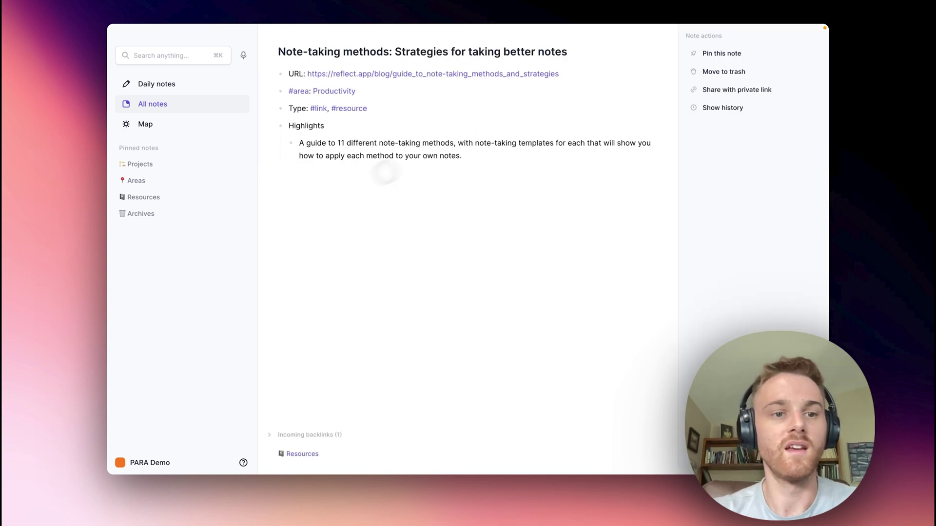
pyautogui.press('super+bracketleft')
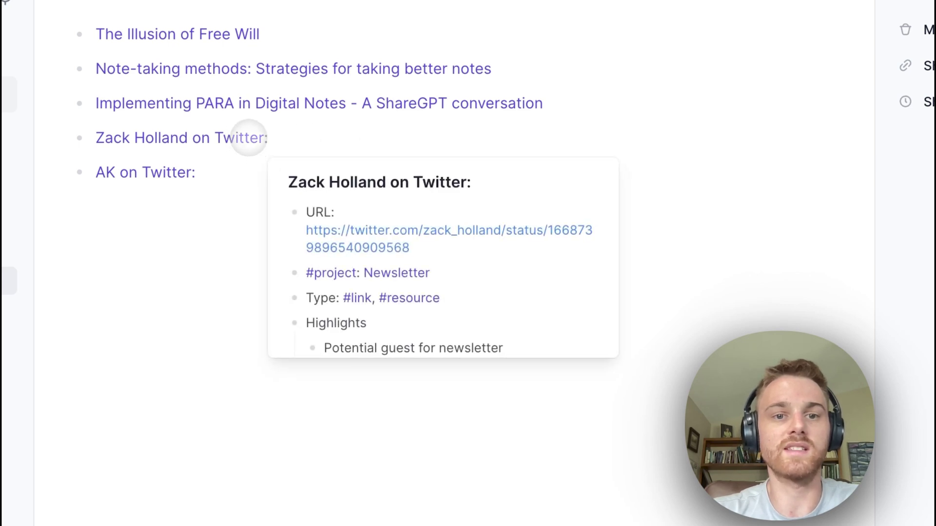
# Step: Open the first Twitter note in Resources and preview its linked Newsletter project
pyautogui.click(249, 138)
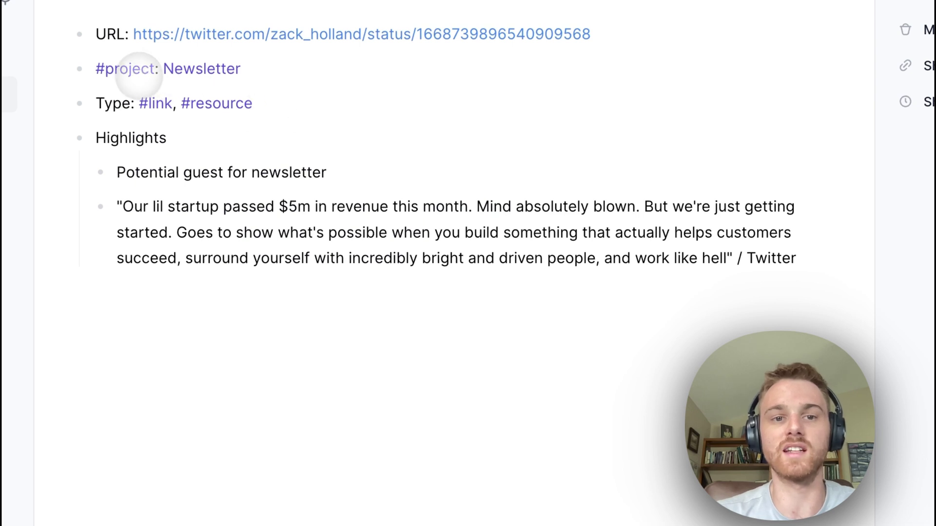
pyautogui.moveTo(179, 70)
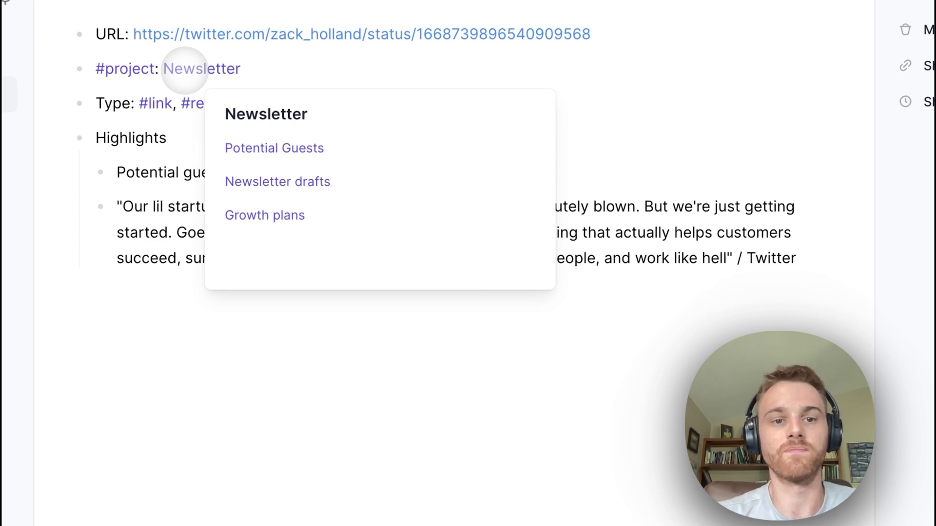
# Step: In the Archives note, insert 'or areas' after 'projects' in the guidance line
pyautogui.click(153, 203)
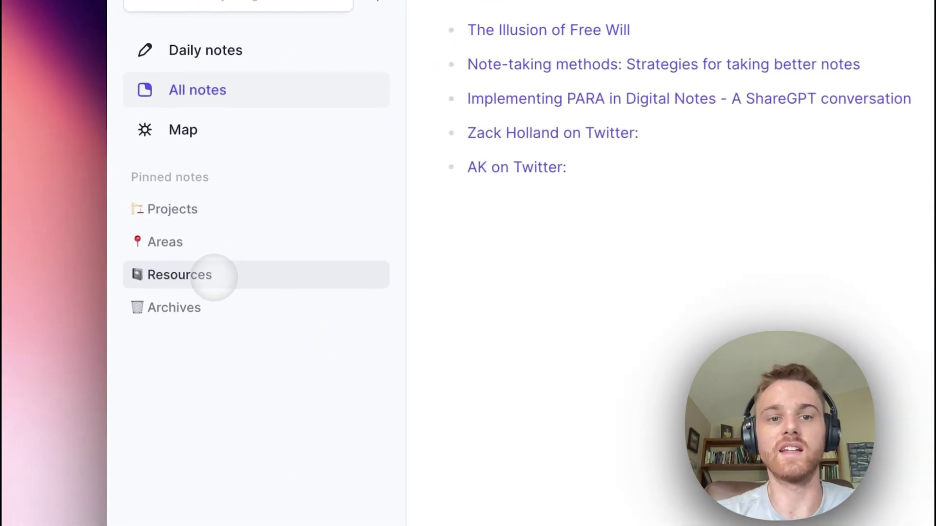
pyautogui.moveTo(648, 97)
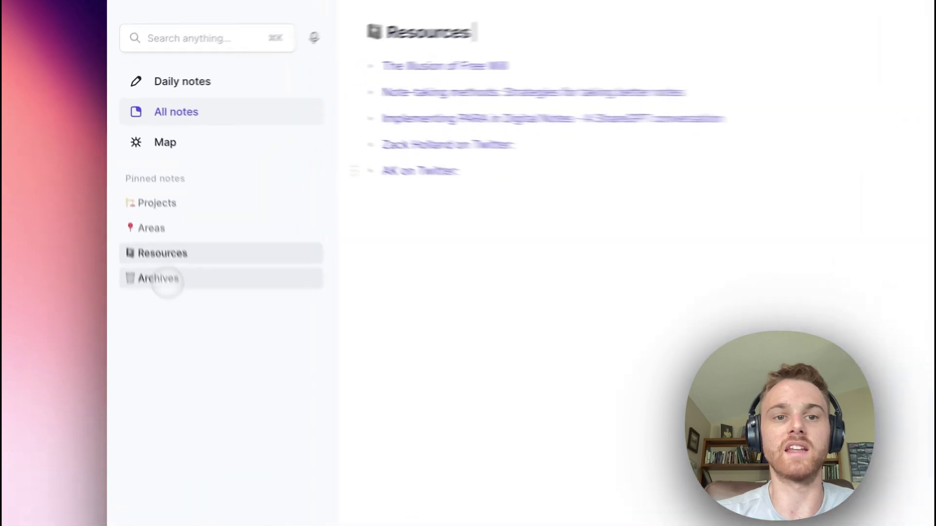
pyautogui.click(147, 217)
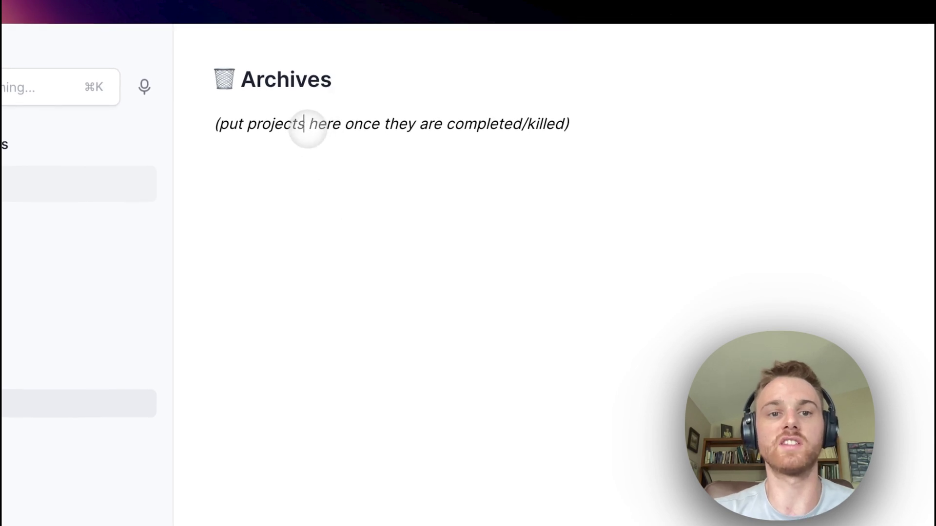
pyautogui.write('or areas')
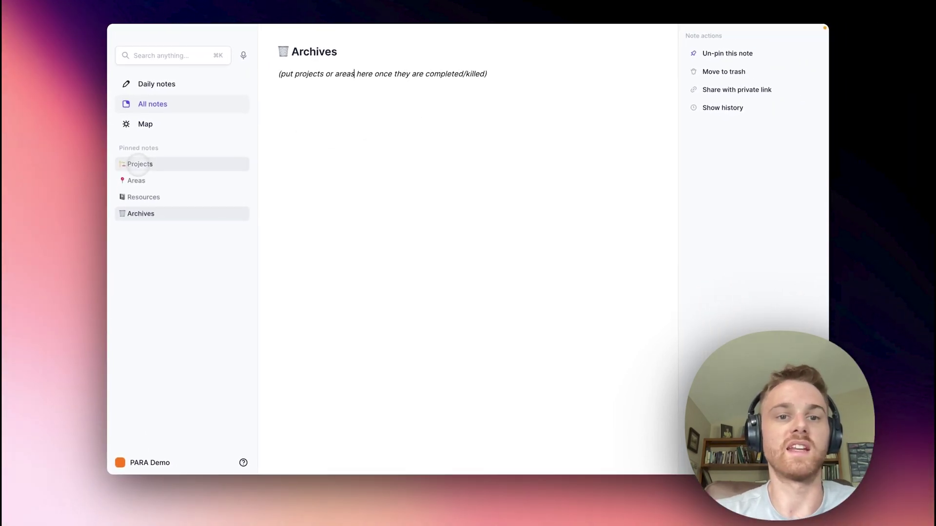
# Step: Open the Growth Book project from the Projects note to view its linked pages
pyautogui.click(138, 164)
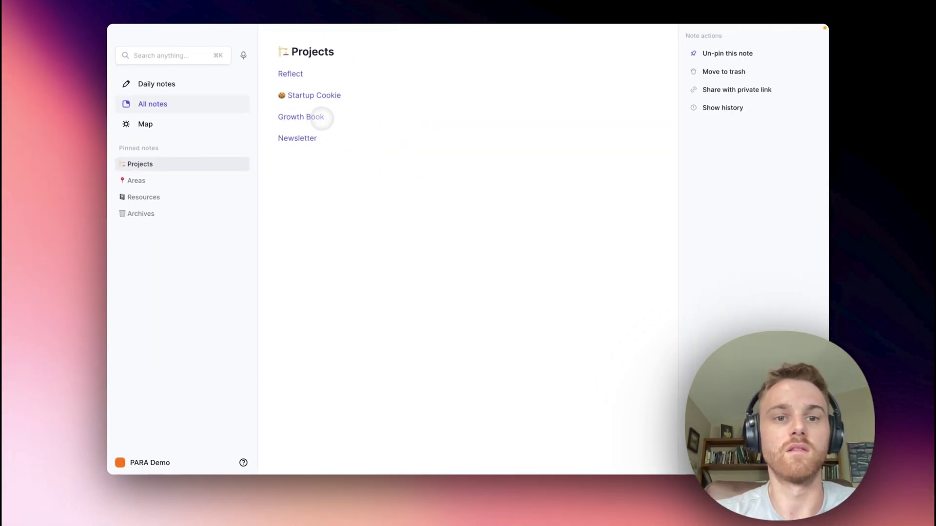
pyautogui.click(314, 117)
pyautogui.moveTo(389, 201)
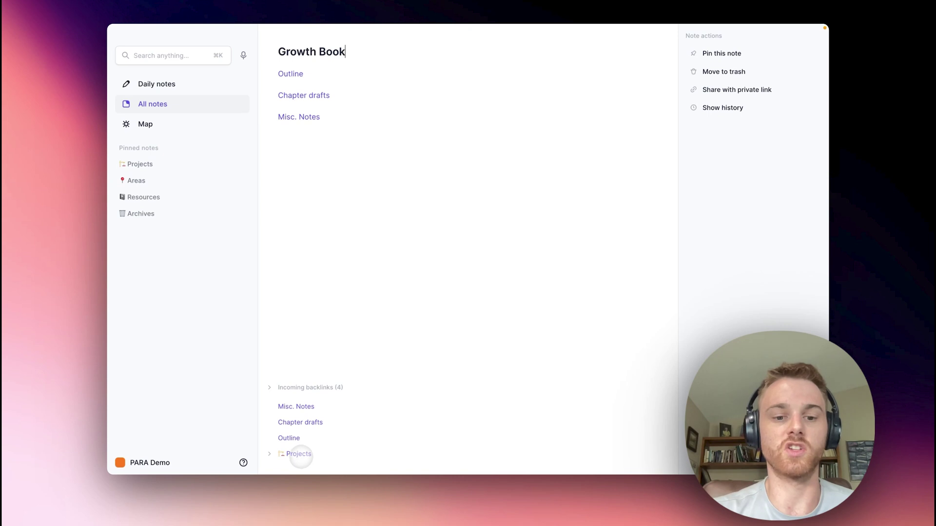
# Step: Move the Growth Book link from Projects into Archives, then reopen Growth Book and preview Outline
pyautogui.click(295, 455)
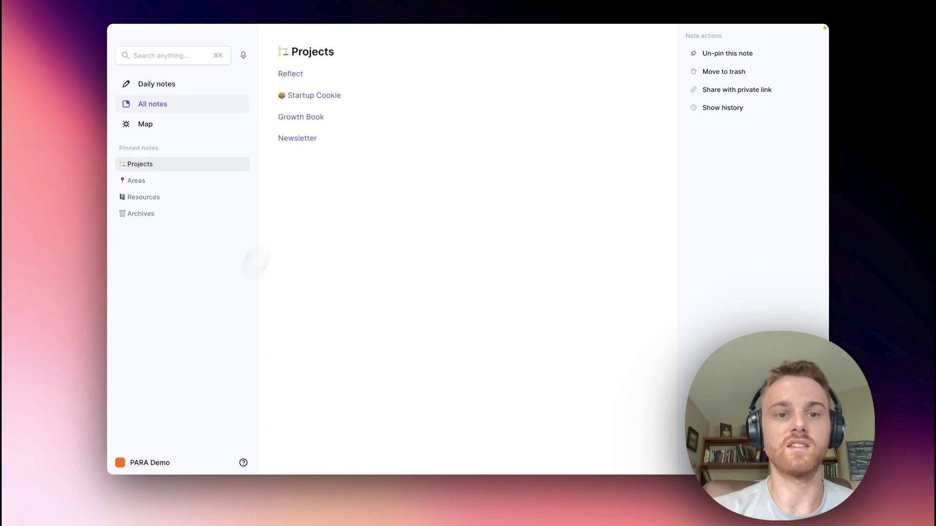
pyautogui.tripleClick(341, 119)
pyautogui.hotkey('ctrl', 'c')
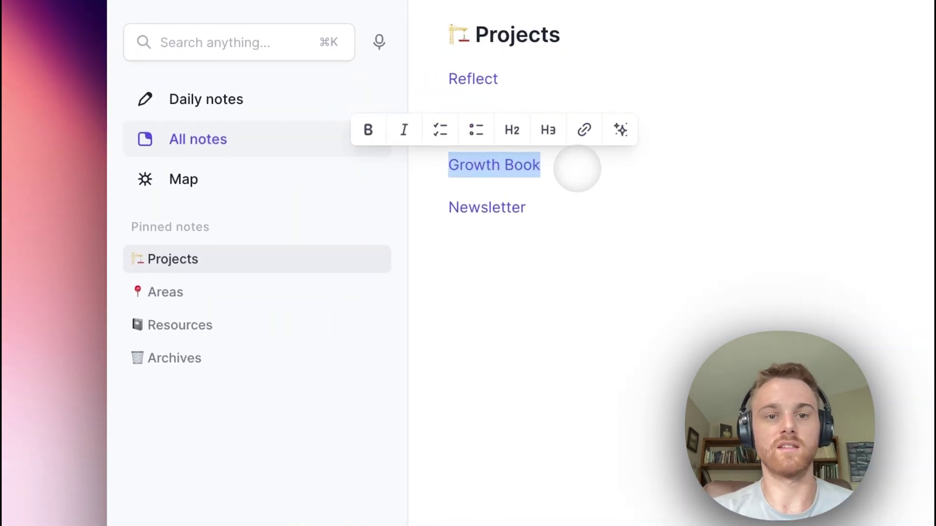
pyautogui.press('BackSpace')
pyautogui.press('BackSpace')
pyautogui.click(195, 356)
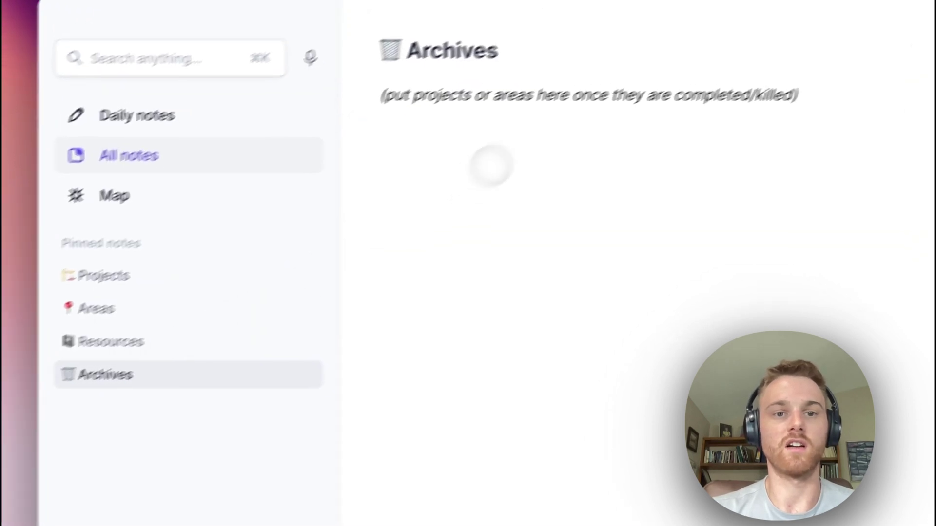
pyautogui.click(491, 166)
pyautogui.hotkey('ctrl', 'v')
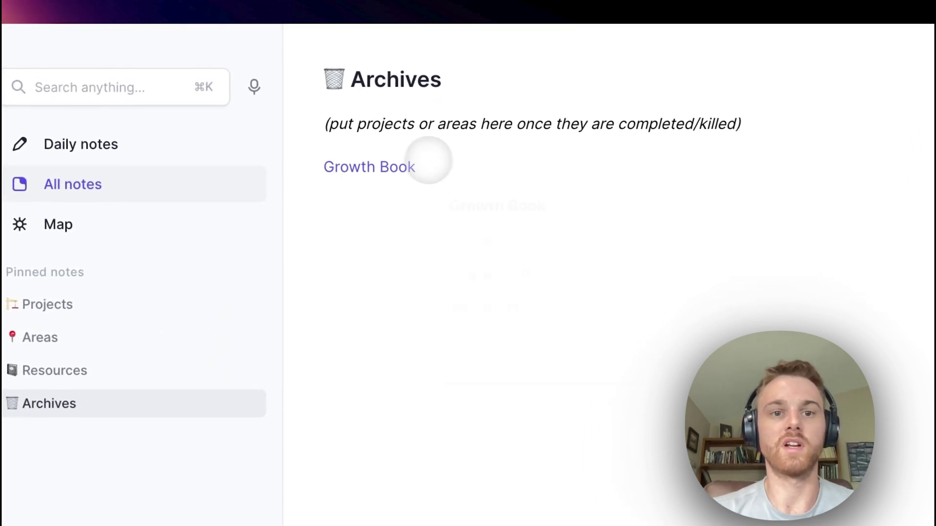
pyautogui.click(400, 166)
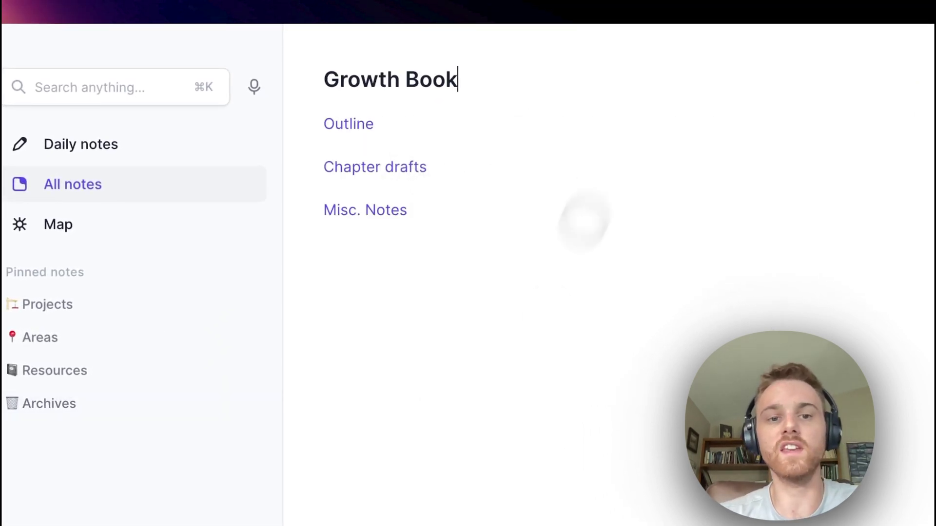
pyautogui.moveTo(347, 115)
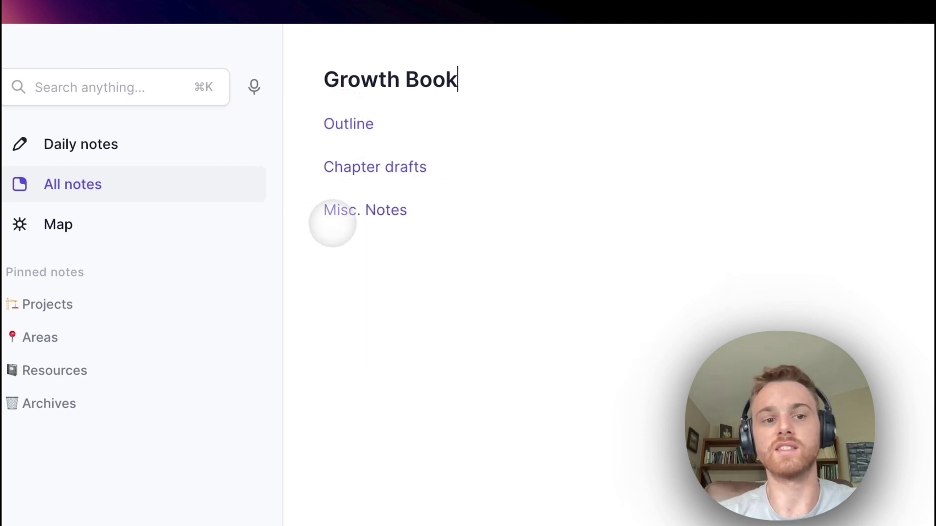
# Step: Append '(#archived)' after '#project: Growth Book' in the Outline note, then show Projects
pyautogui.moveTo(356, 128)
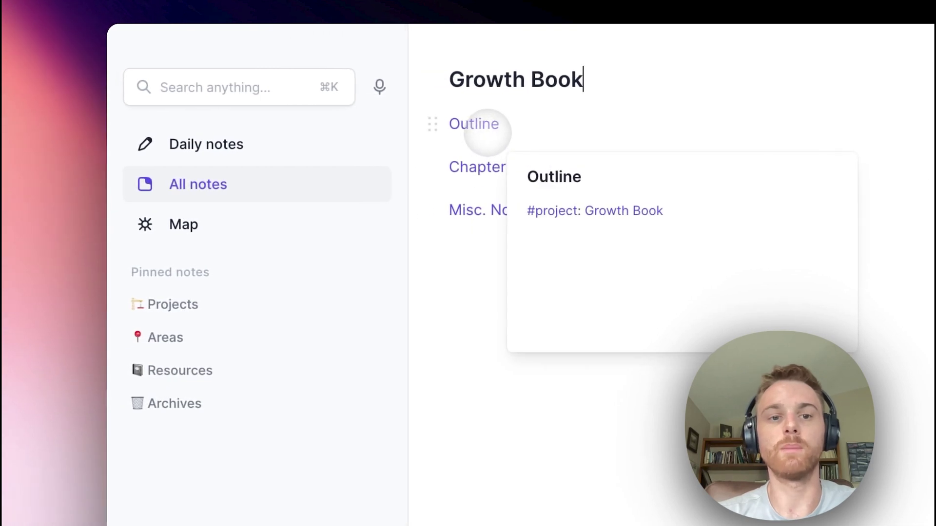
pyautogui.click(475, 127)
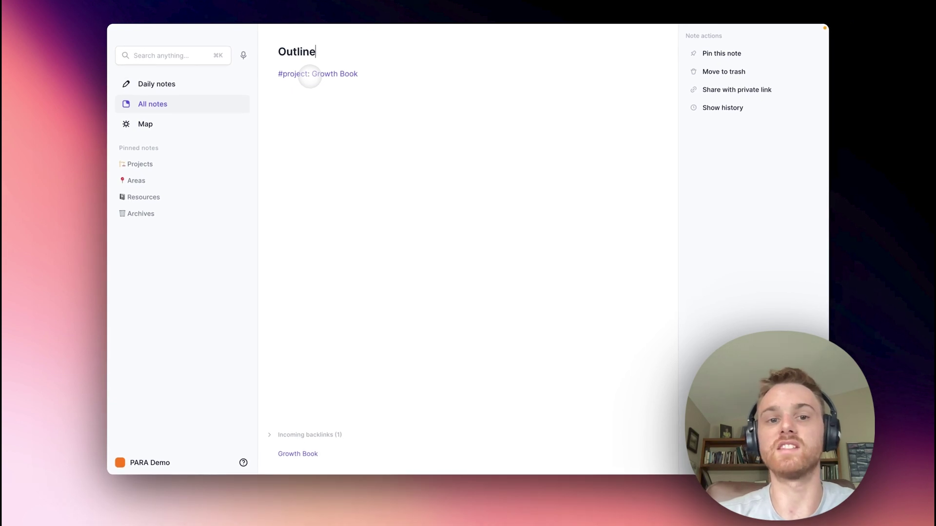
pyautogui.click(361, 77)
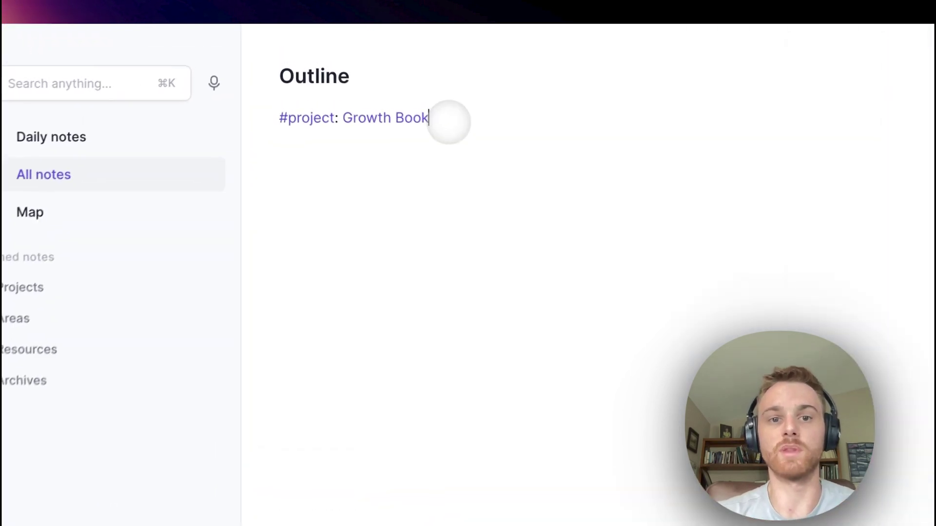
pyautogui.write('(')
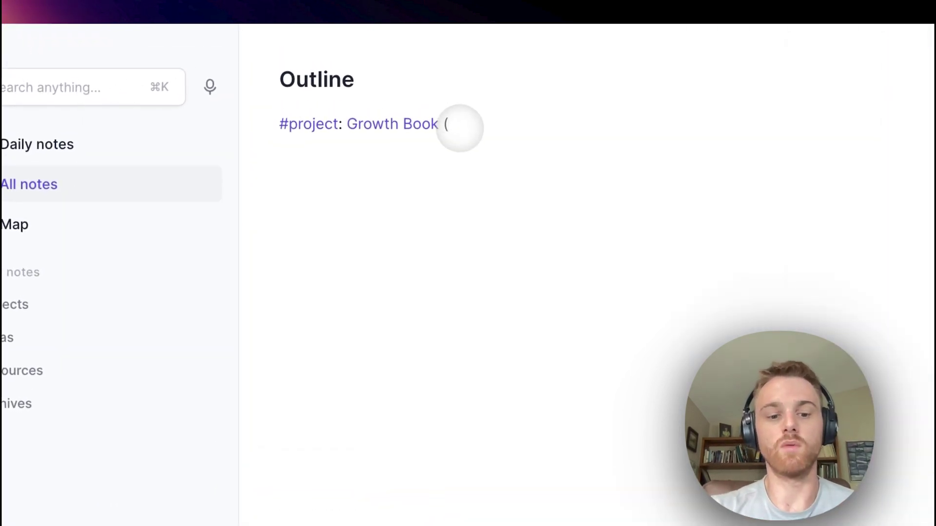
pyautogui.write('#archiv')
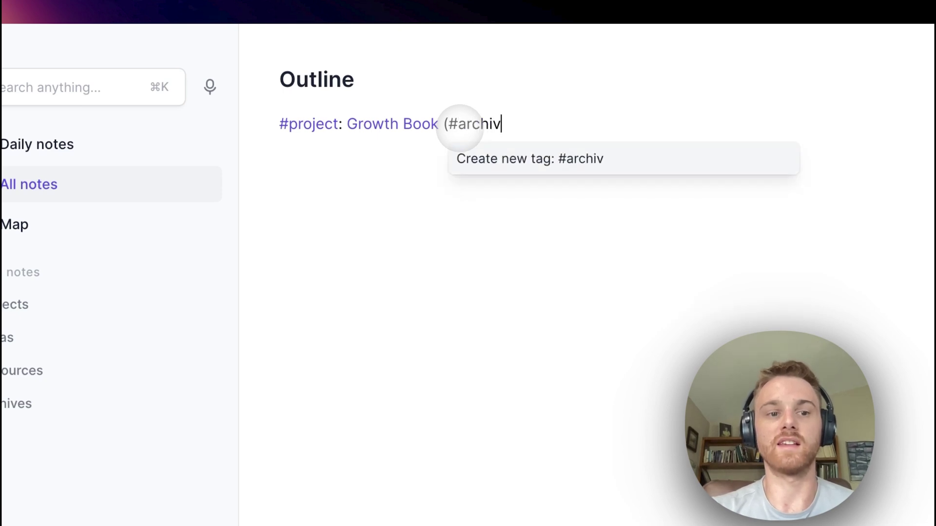
pyautogui.write('ed')
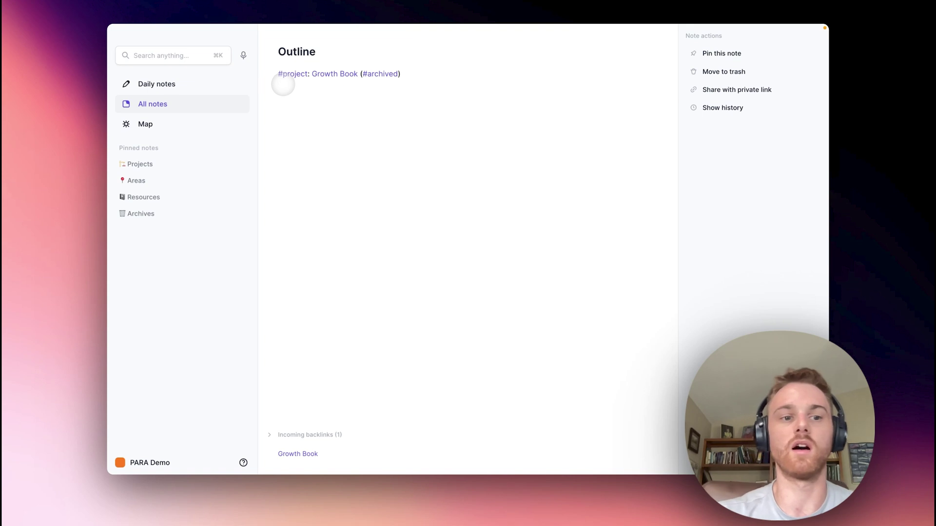
pyautogui.click(166, 164)
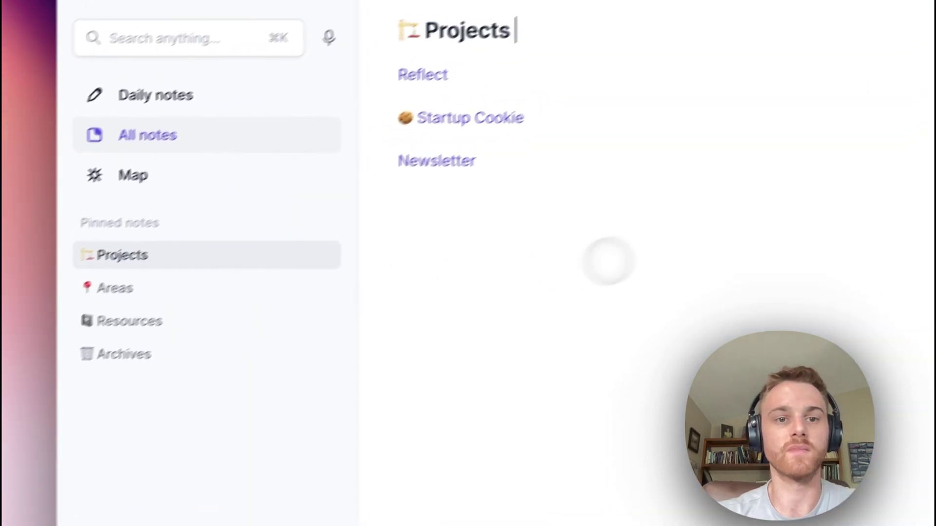
# Step: Open the note map, zoom in and center the Areas hub
pyautogui.click(166, 175)
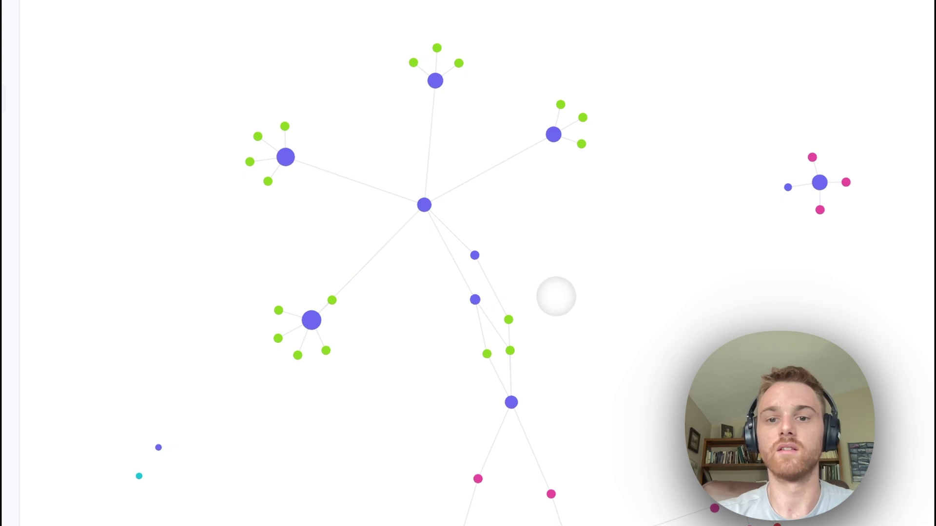
pyautogui.scroll(3, 557, 297)
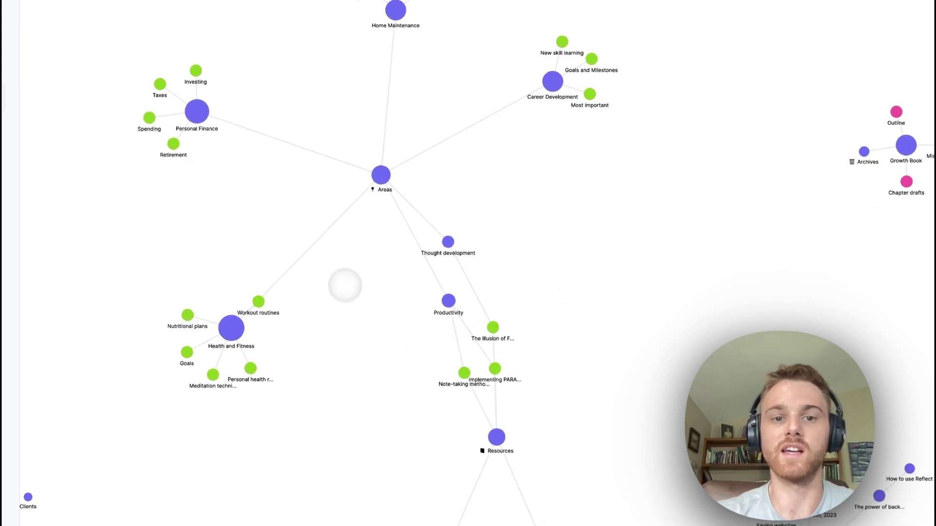
pyautogui.scroll(4, 372, 278)
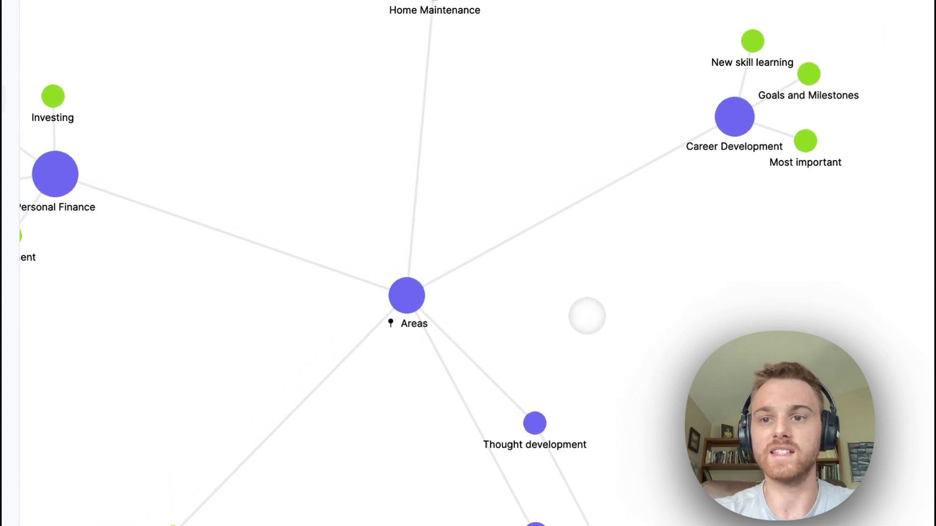
pyautogui.moveTo(746, 228)
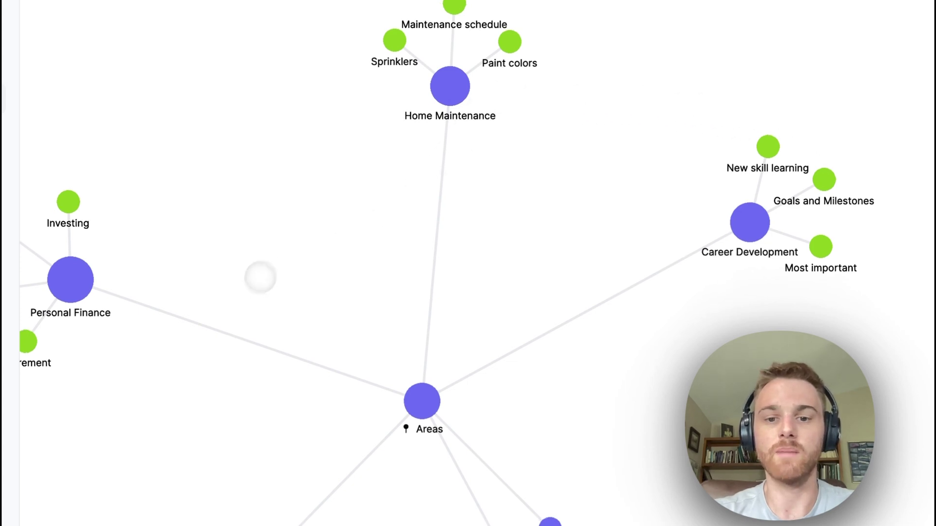
pyautogui.moveTo(259, 278); pyautogui.dragTo(367, 132)
pyautogui.moveTo(307, 326); pyautogui.dragTo(303, 261)
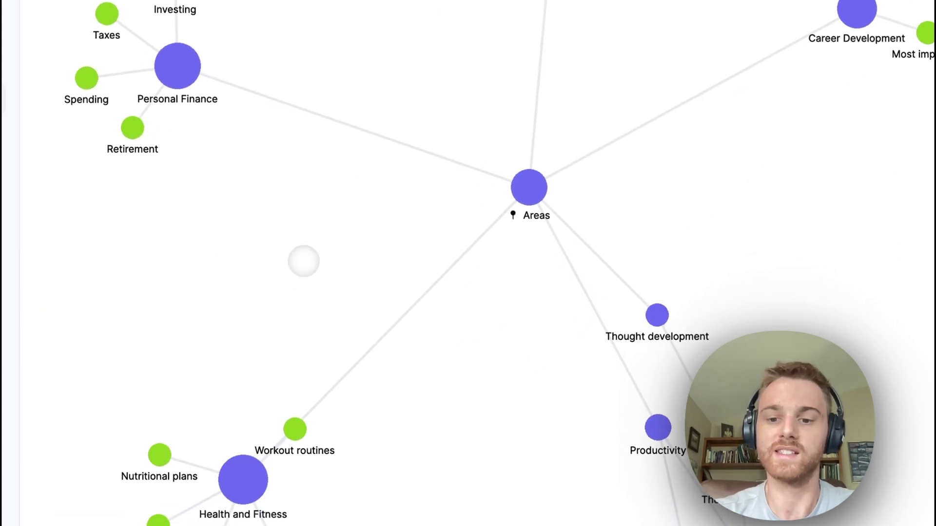
# Step: Pan the map to the Resources cluster and the Growth Book cluster under Archives
pyautogui.scroll(-2, 304, 258)
pyautogui.scroll(-2, 303, 259)
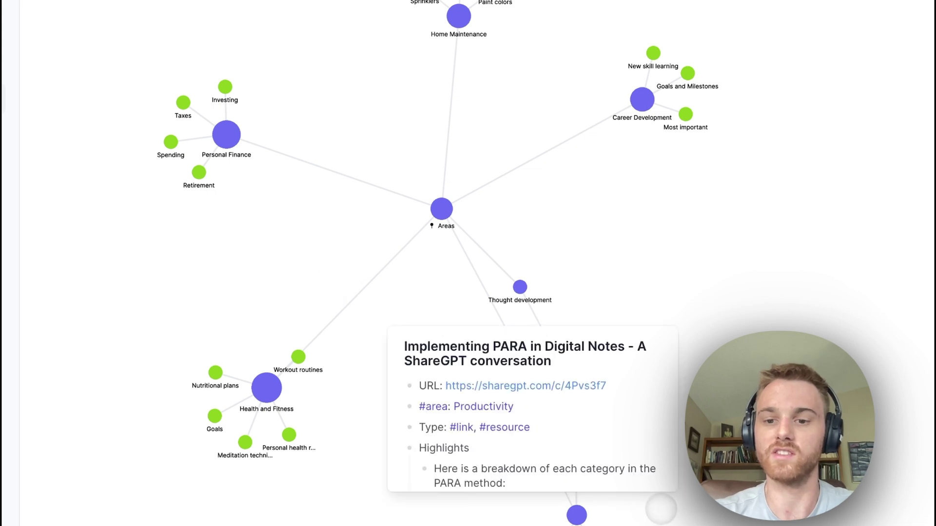
pyautogui.moveTo(660, 507); pyautogui.dragTo(436, 257)
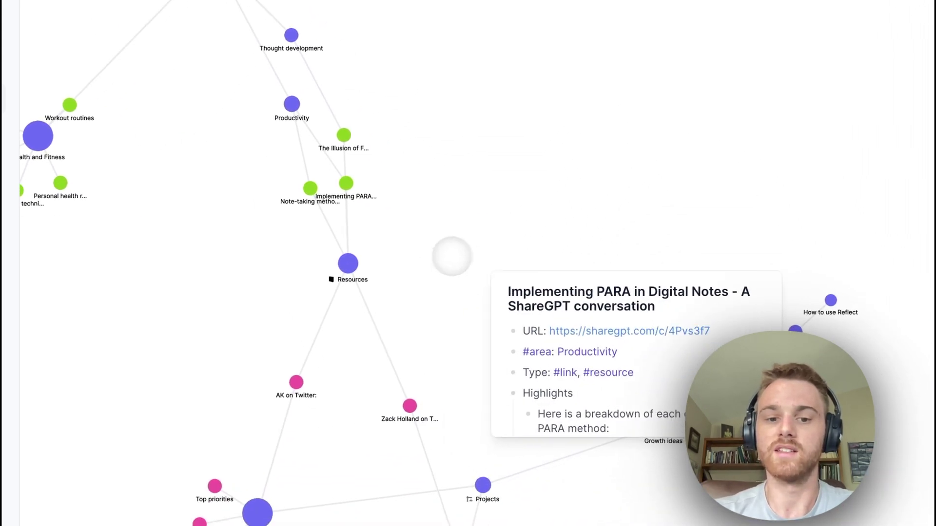
pyautogui.moveTo(452, 217); pyautogui.dragTo(511, 325)
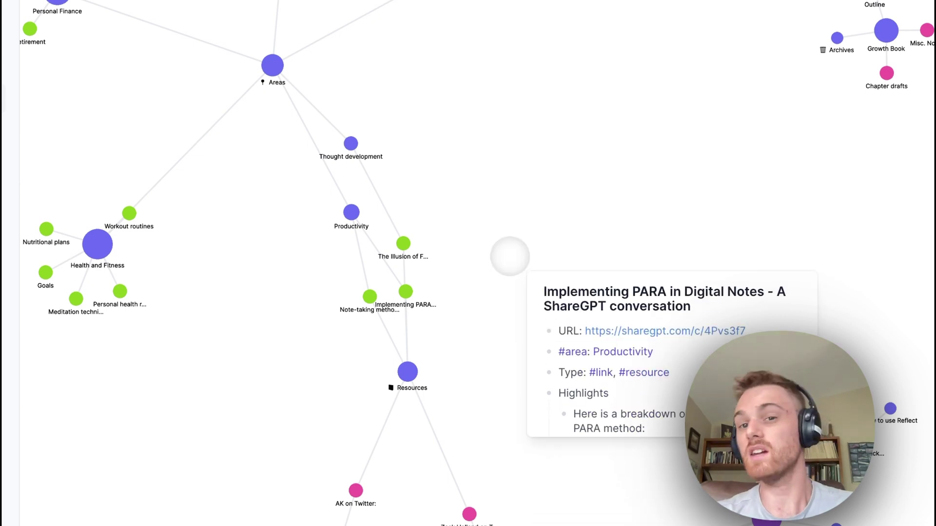
pyautogui.scroll(-3, 510, 227)
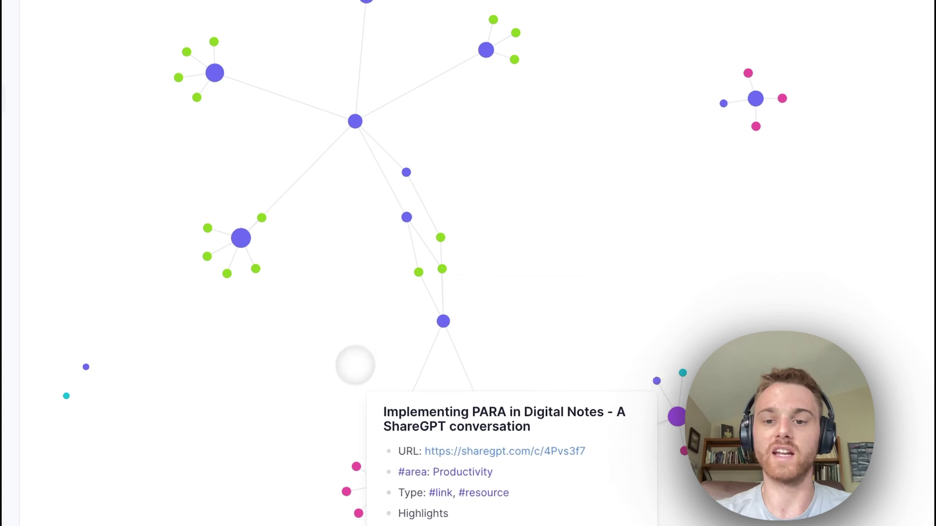
pyautogui.scroll(3, 480, 300)
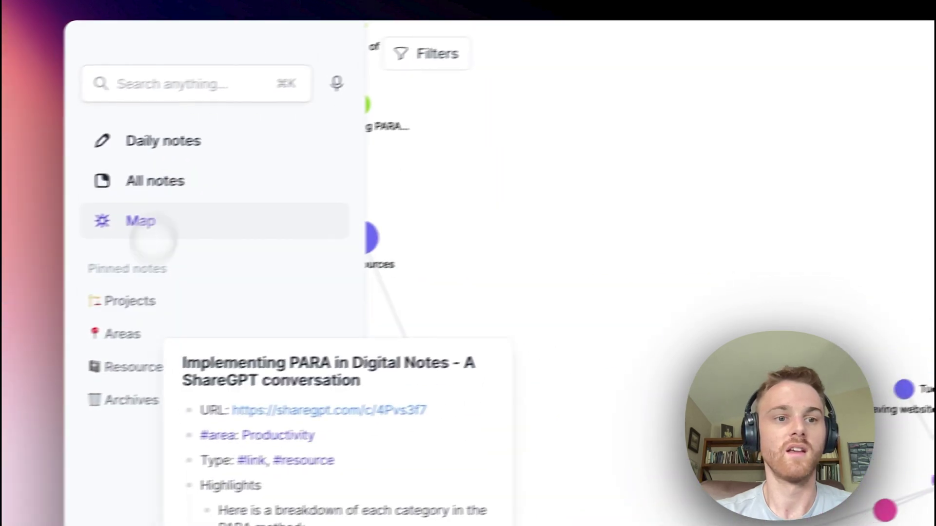
# Step: Switch between the pinned Projects, Areas and Resources notes, ending on Areas
pyautogui.click(180, 281)
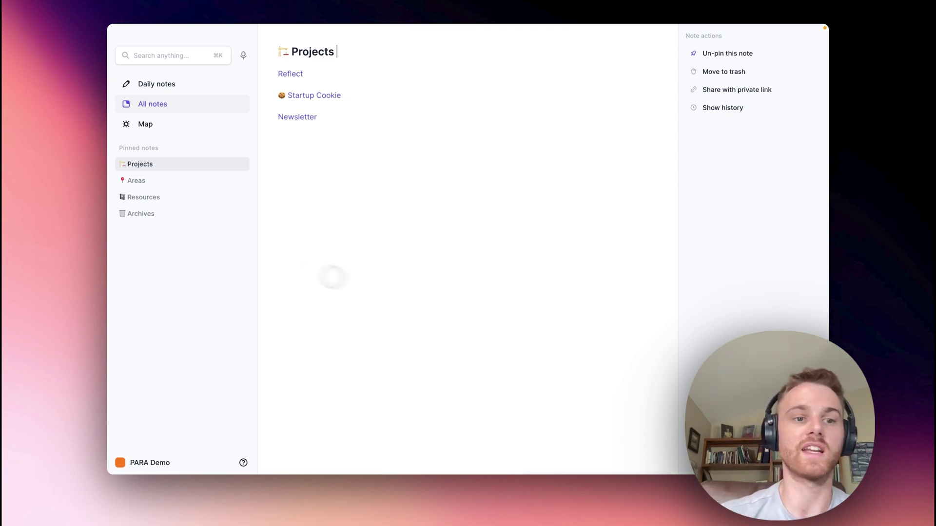
pyautogui.click(147, 179)
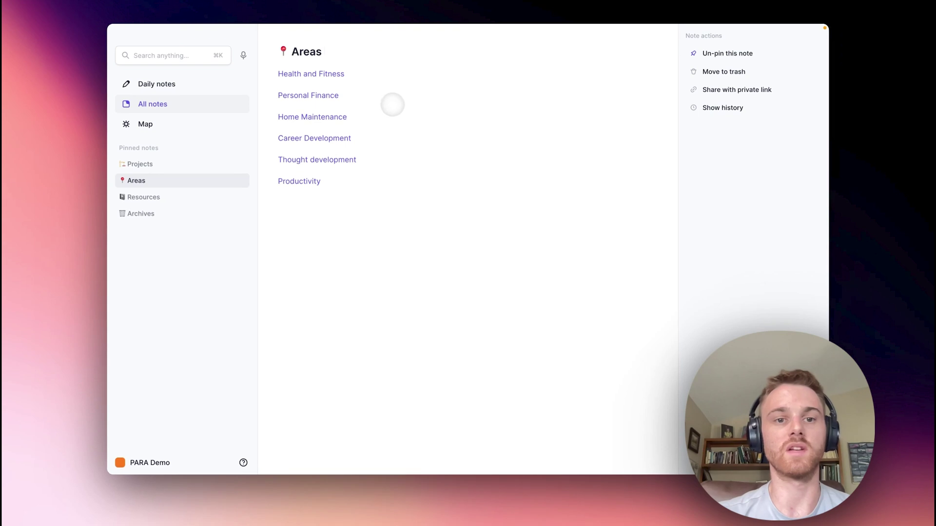
pyautogui.click(154, 197)
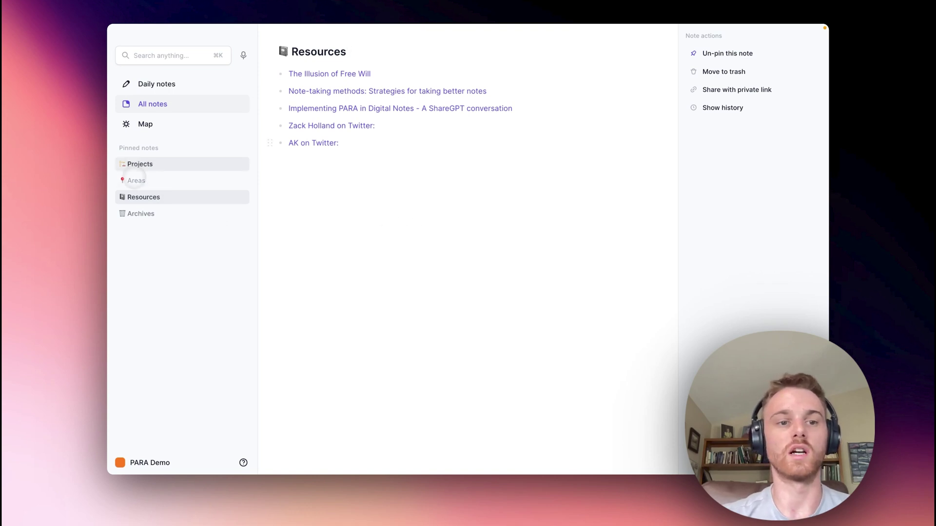
pyautogui.click(136, 164)
pyautogui.click(137, 176)
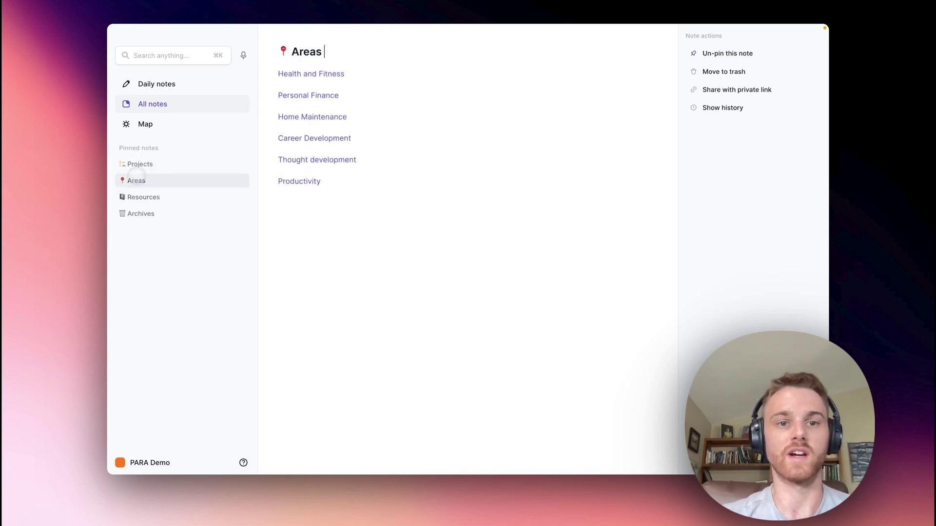